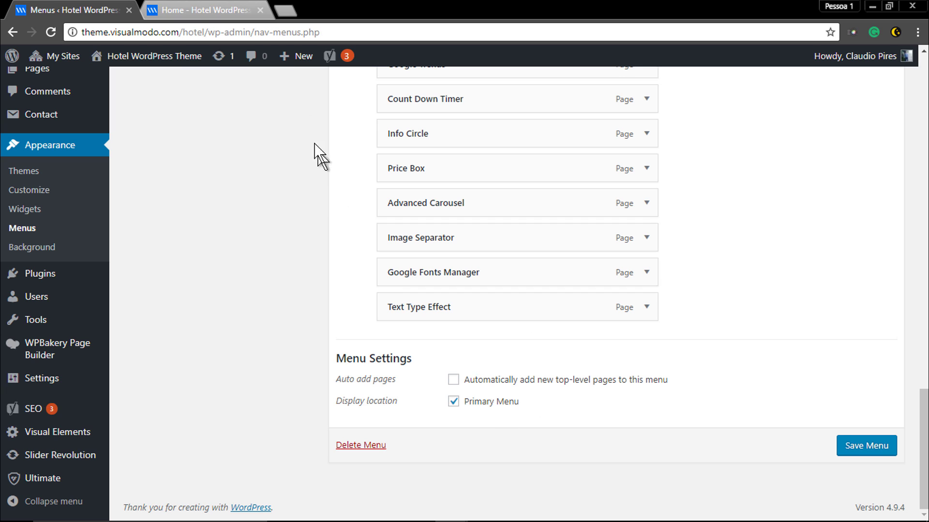
# Set the theme header's Navigation Position to Vertical, save the theme options, and reload the hotel home page to check the layout
pyautogui.click(197, 9)
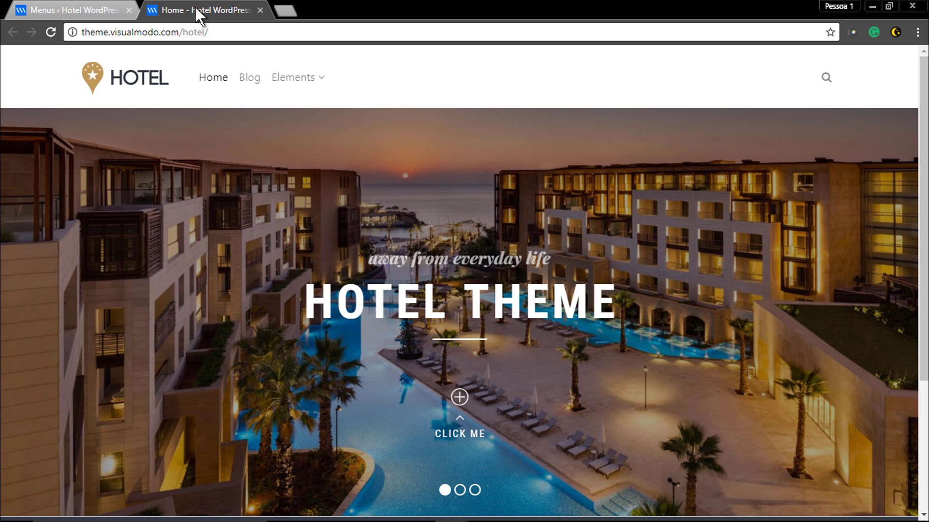
pyautogui.click(109, 8)
pyautogui.scroll(10, 156, 172)
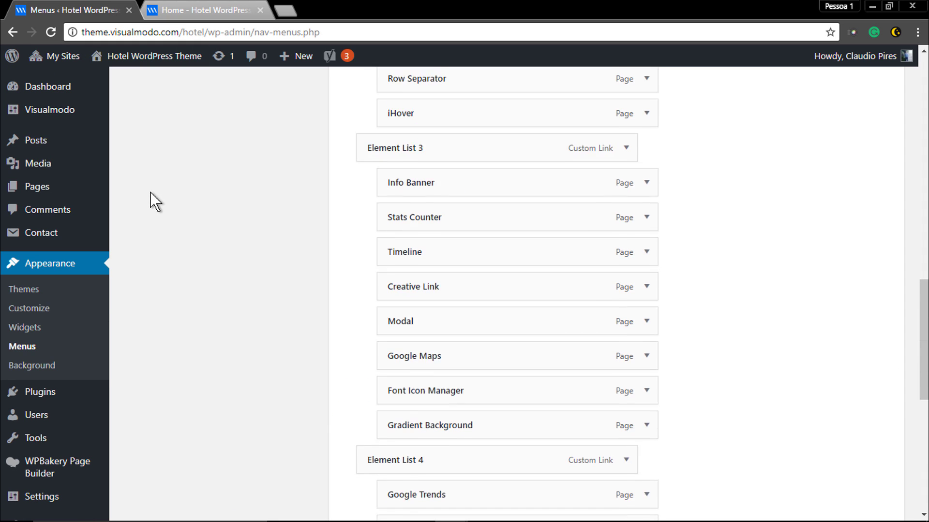
pyautogui.moveTo(70, 116)
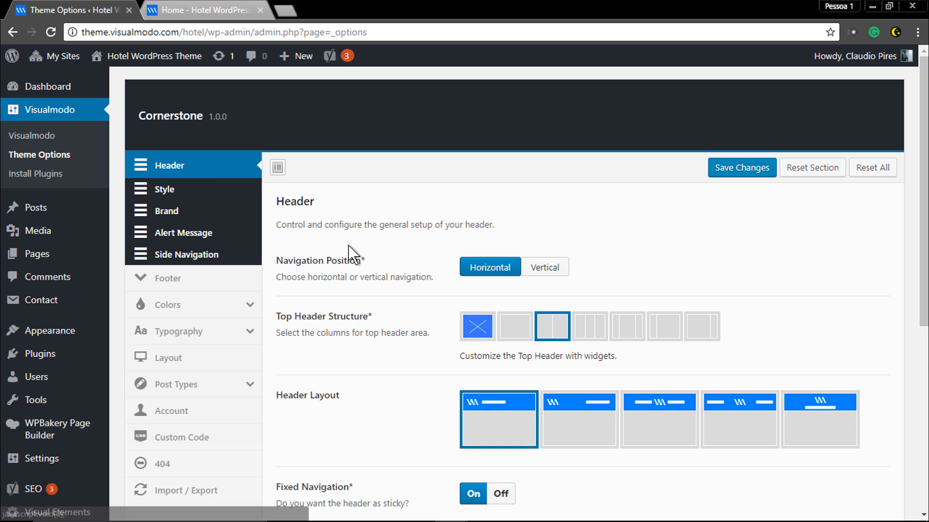
pyautogui.scroll(-1, 355, 252)
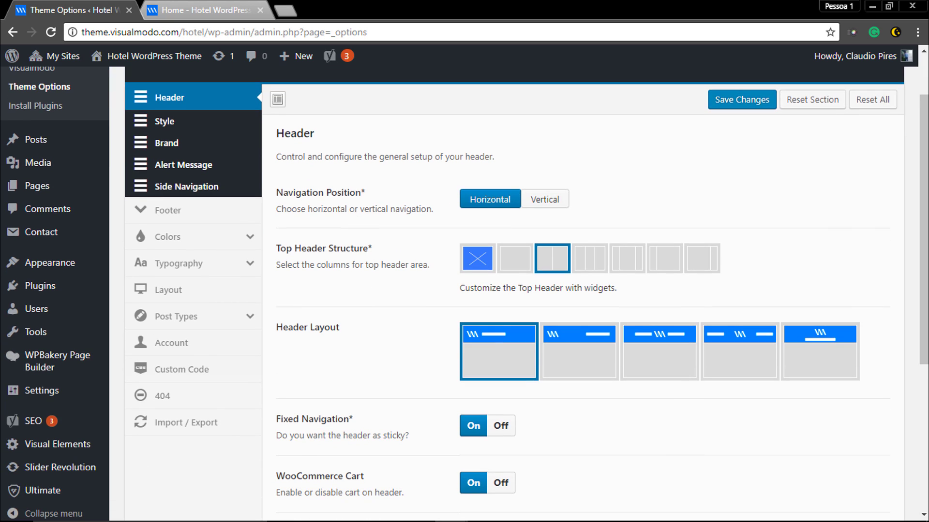
pyautogui.click(545, 200)
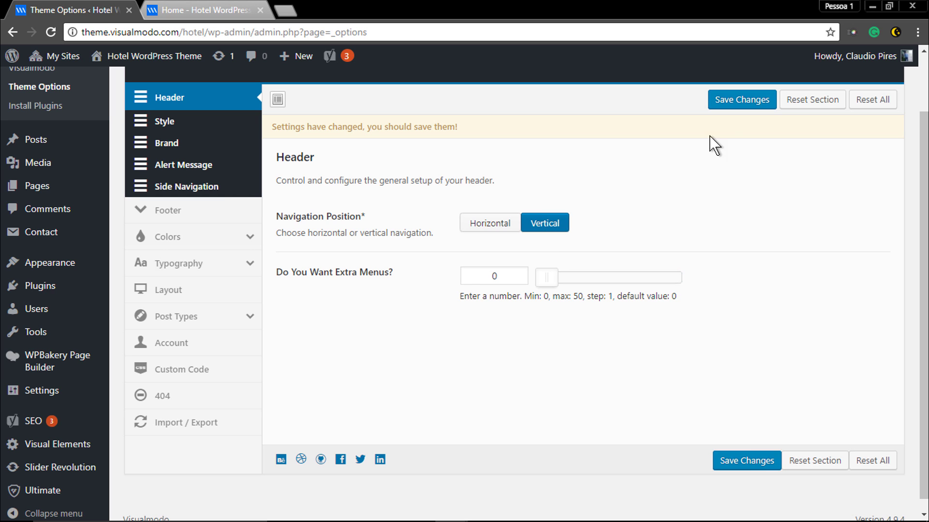
pyautogui.click(732, 102)
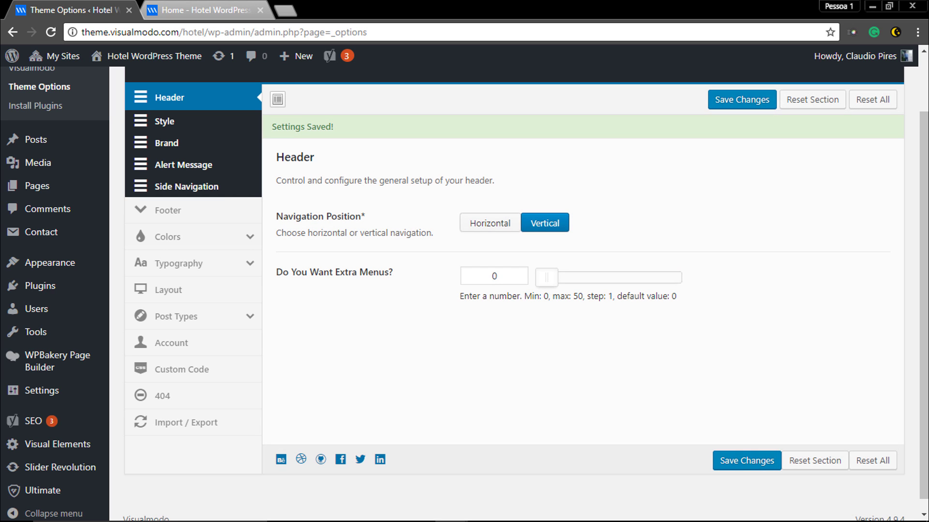
pyautogui.click(218, 9)
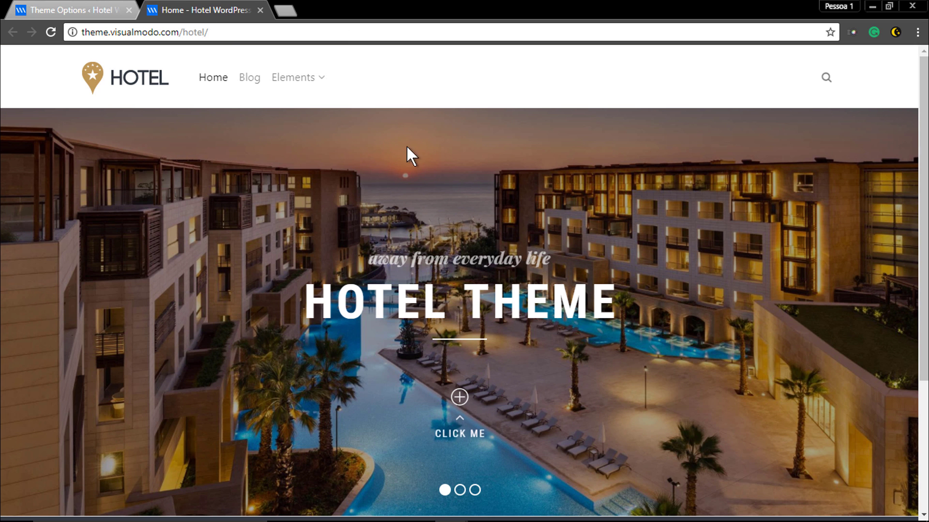
pyautogui.press('F5')
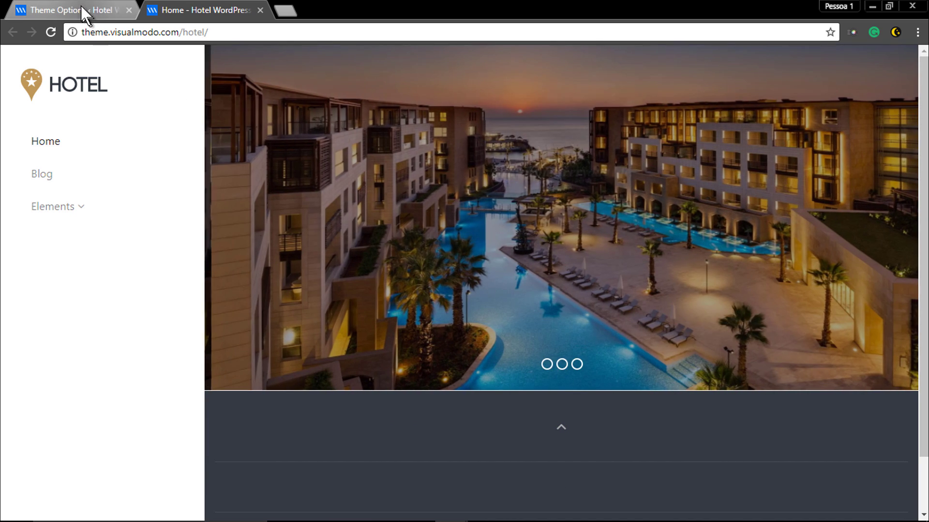
# Add the Visualmodo - Social Icons widget to the Vertical Header widget area
pyautogui.click(81, 8)
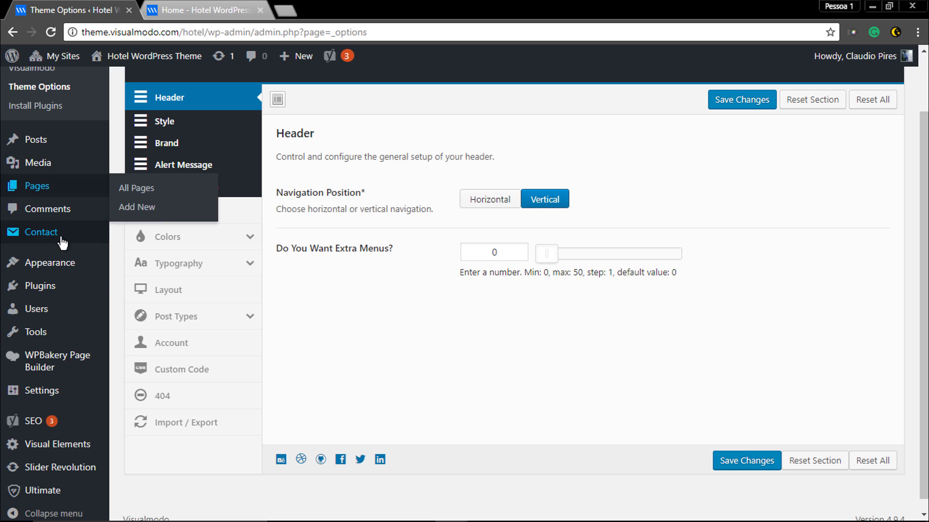
pyautogui.moveTo(57, 261)
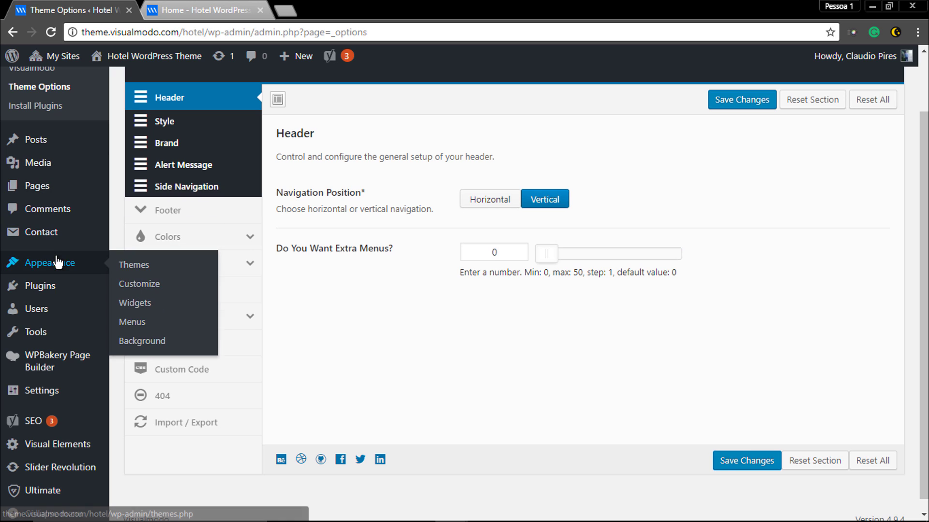
pyautogui.click(140, 303)
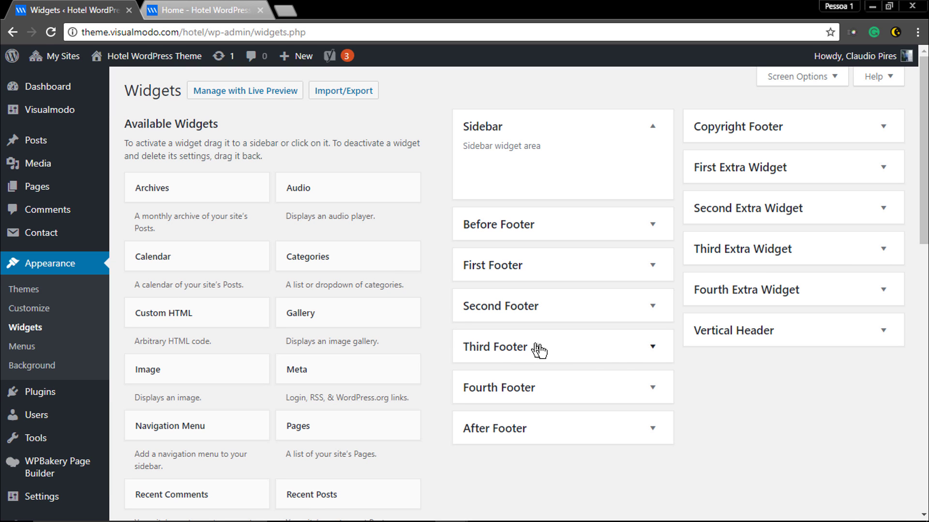
pyautogui.click(741, 334)
pyautogui.scroll(-7, 371, 383)
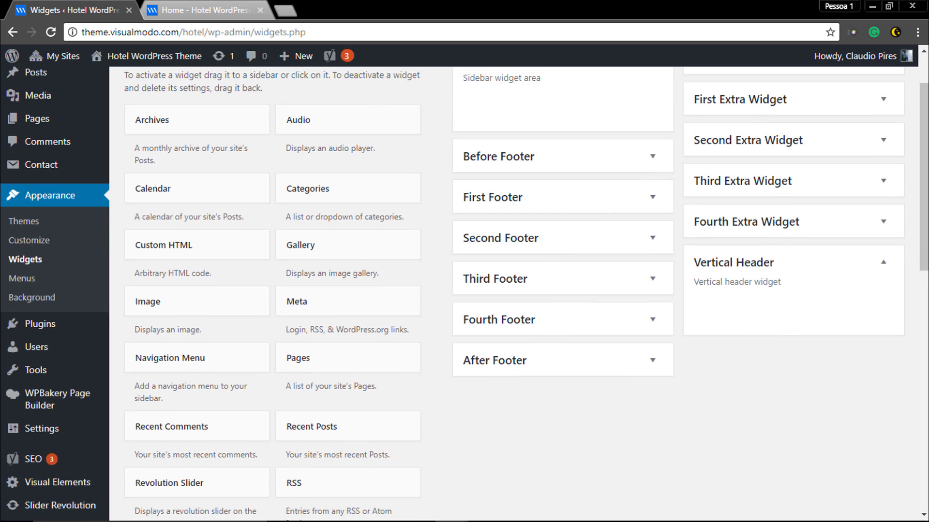
pyautogui.scroll(-3, 261, 391)
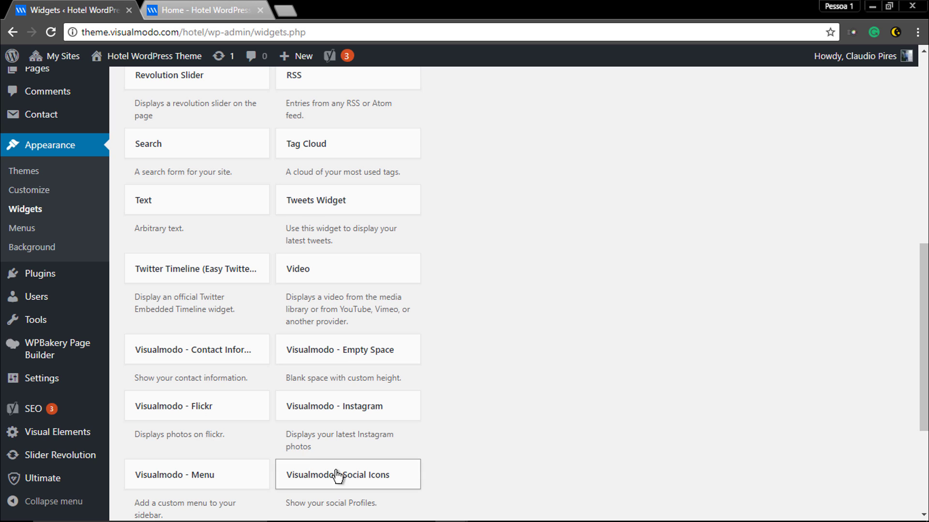
pyautogui.moveTo(338, 474); pyautogui.dragTo(702, 242)
pyautogui.scroll(6, 619, 379)
pyautogui.scroll(1, 730, 271)
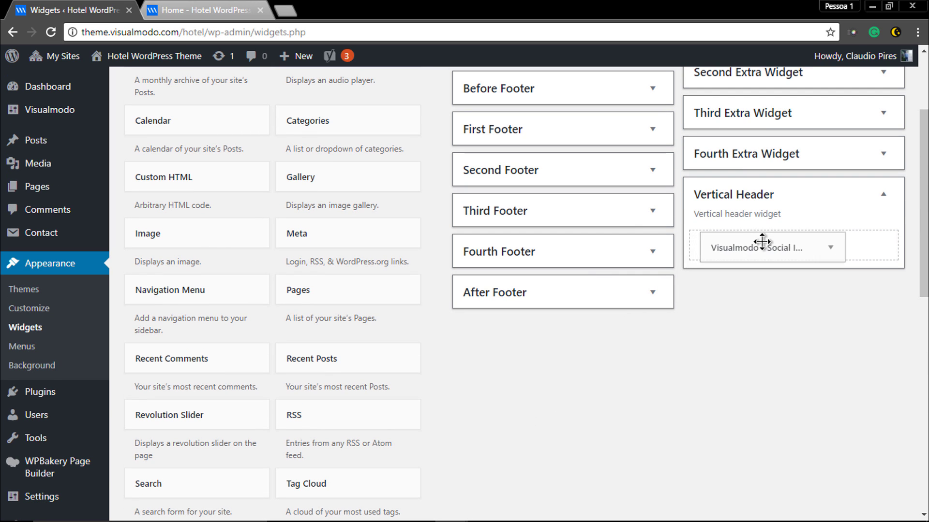
pyautogui.scroll(-5, 758, 280)
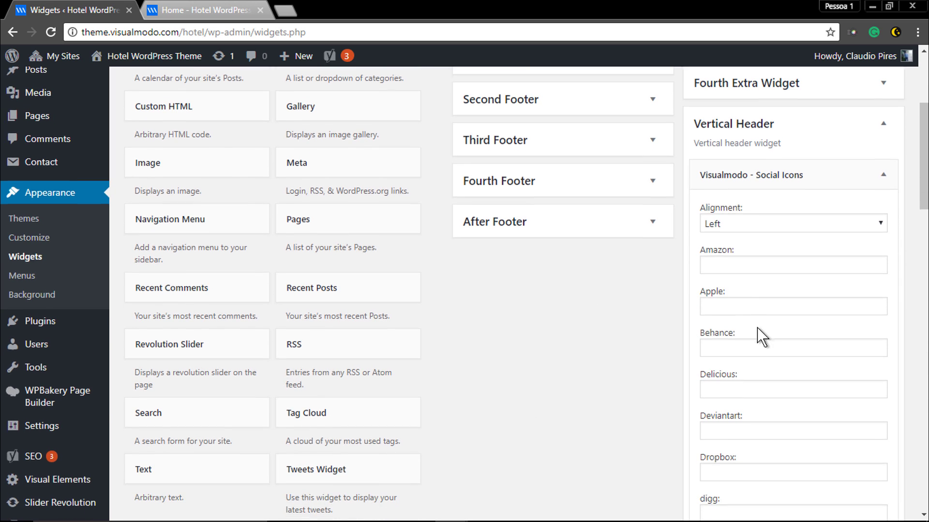
pyautogui.scroll(-2, 763, 359)
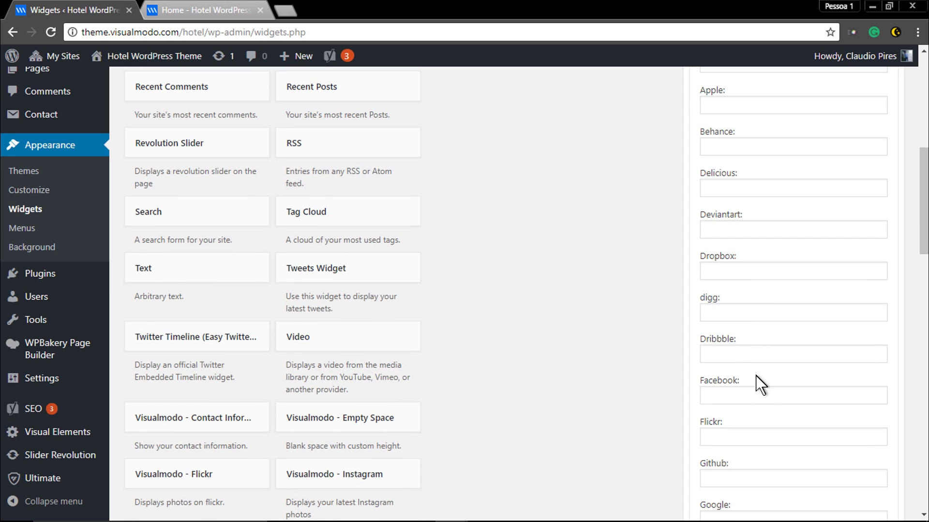
pyautogui.click(757, 395)
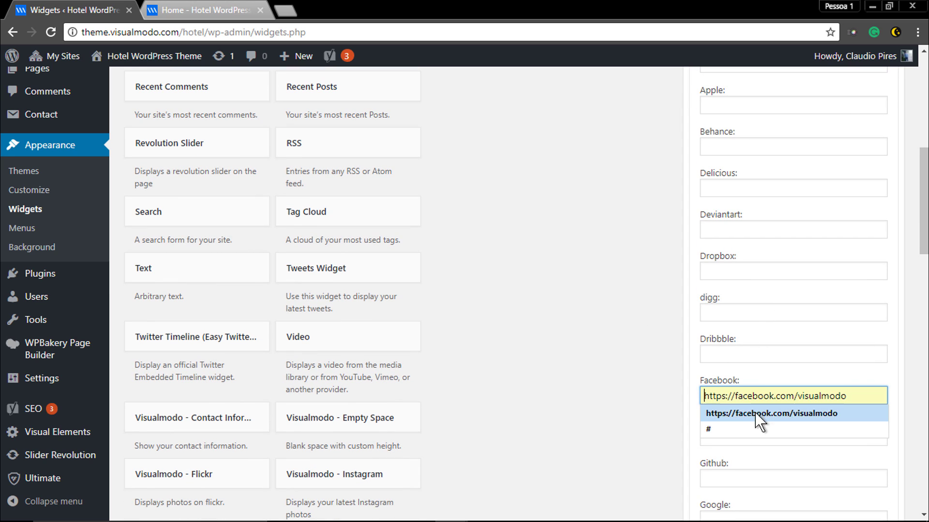
pyautogui.click(759, 415)
pyautogui.scroll(-3, 739, 398)
pyautogui.scroll(-2, 774, 387)
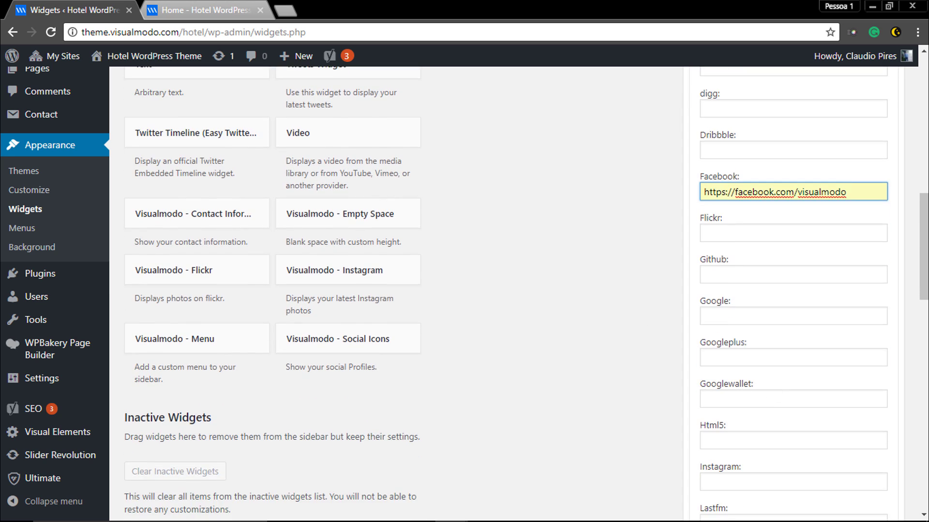
pyautogui.click(769, 358)
pyautogui.click(764, 377)
pyautogui.scroll(-3, 764, 379)
pyautogui.click(763, 346)
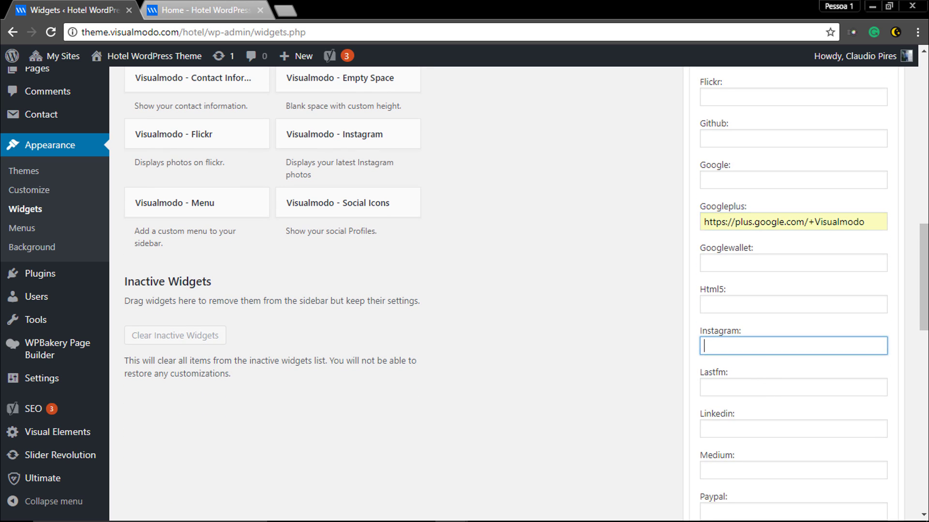
pyautogui.click(766, 373)
pyautogui.scroll(-7, 755, 366)
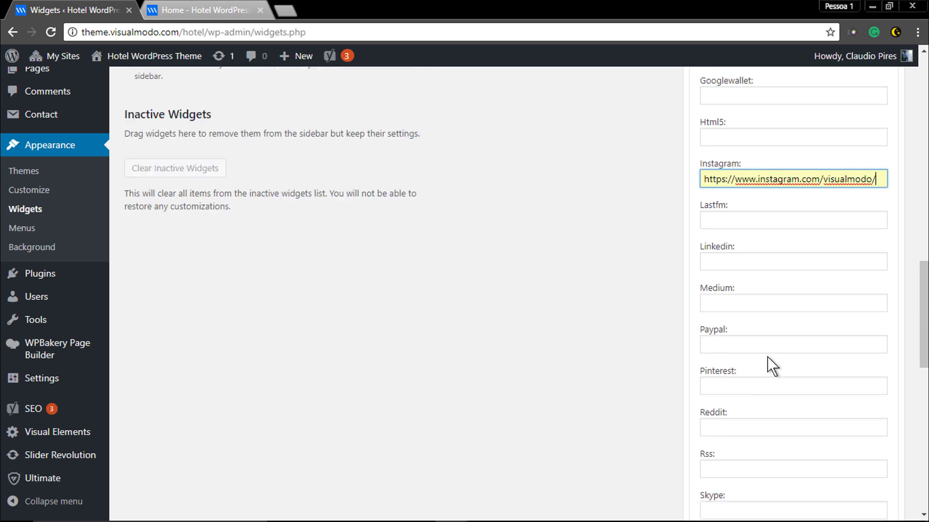
pyautogui.scroll(-6, 773, 366)
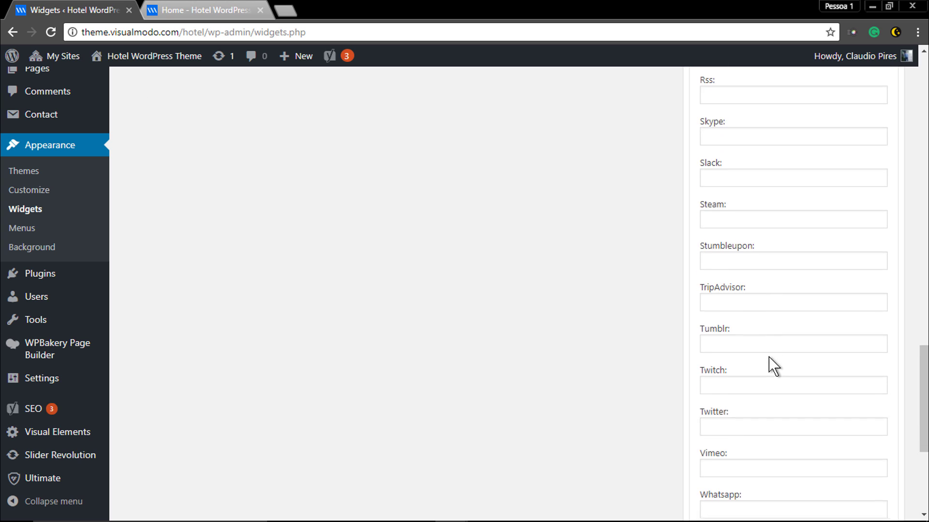
pyautogui.click(758, 356)
pyautogui.click(762, 378)
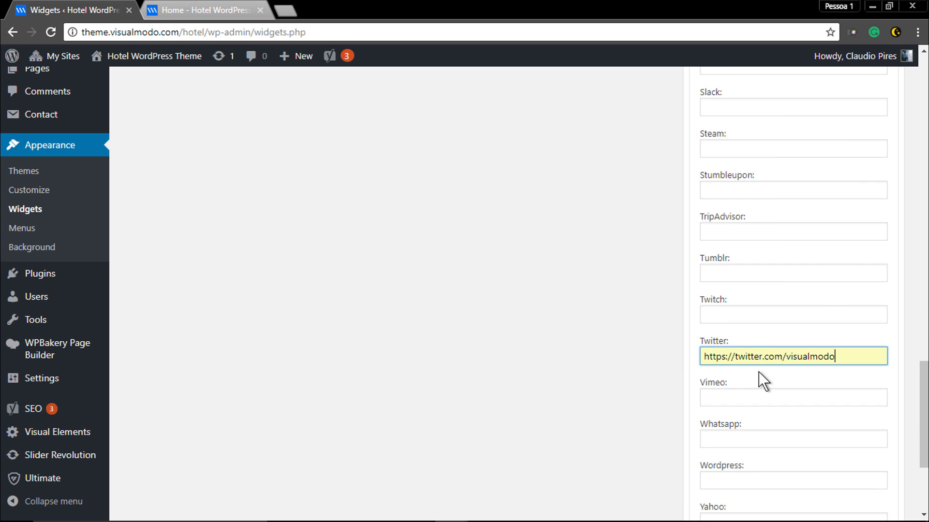
pyautogui.scroll(-4, 776, 373)
pyautogui.click(864, 460)
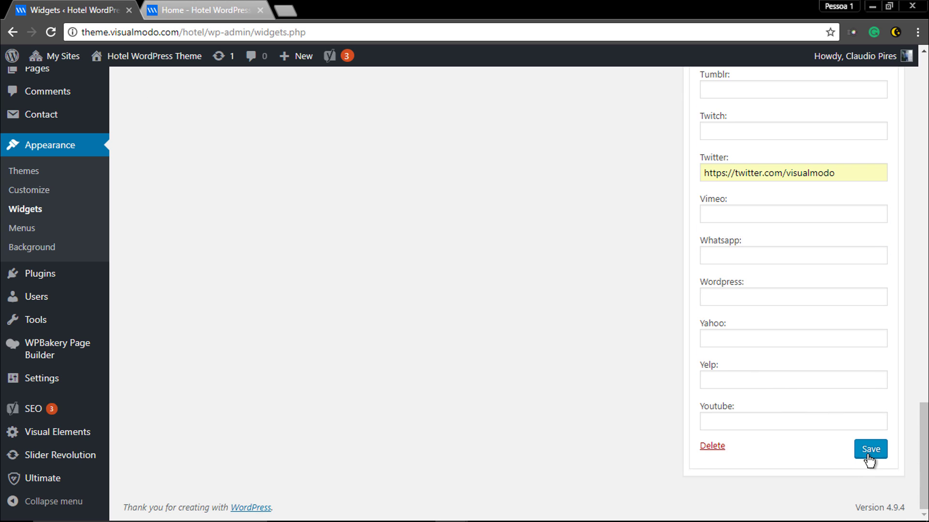
pyautogui.click(208, 11)
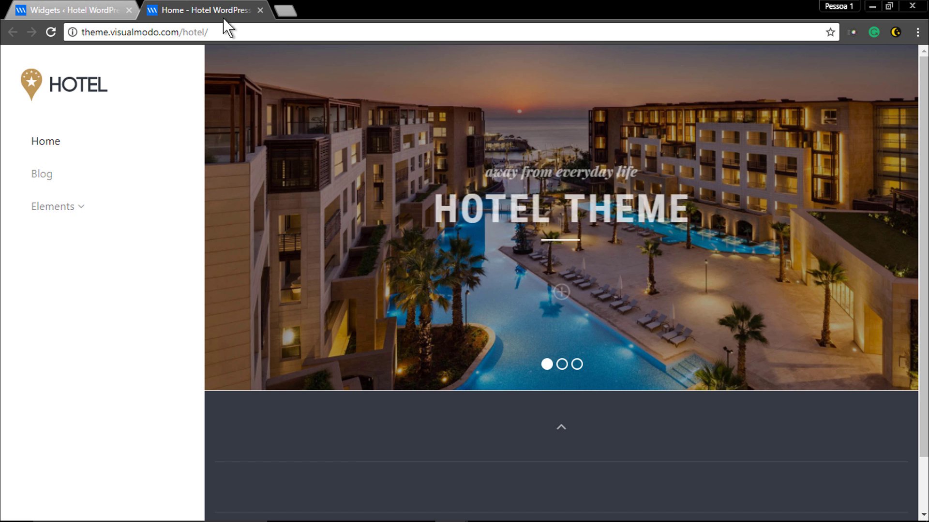
pyautogui.press('F5')
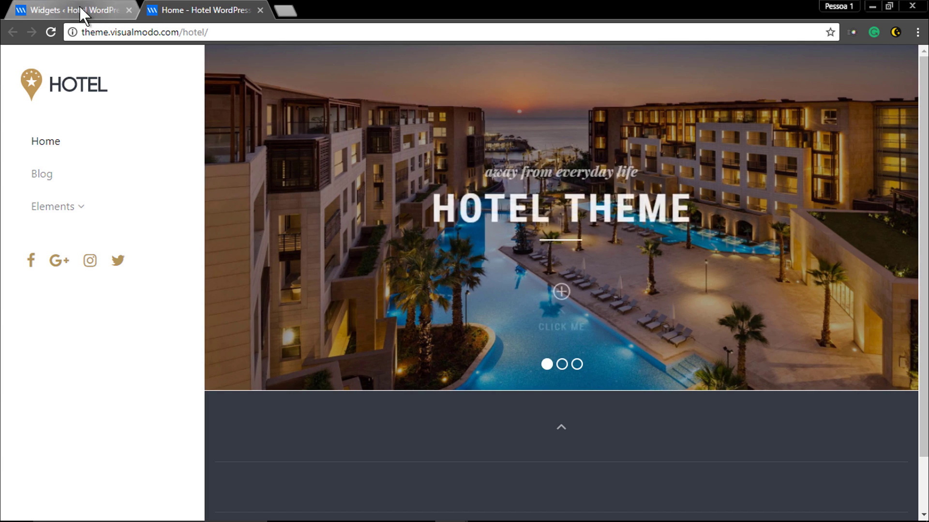
# Add a Text widget reading "We build WordPress themes!" above Social Icons in the Vertical Header area, save it, and check the home page
pyautogui.click(79, 9)
pyautogui.scroll(15, 383, 338)
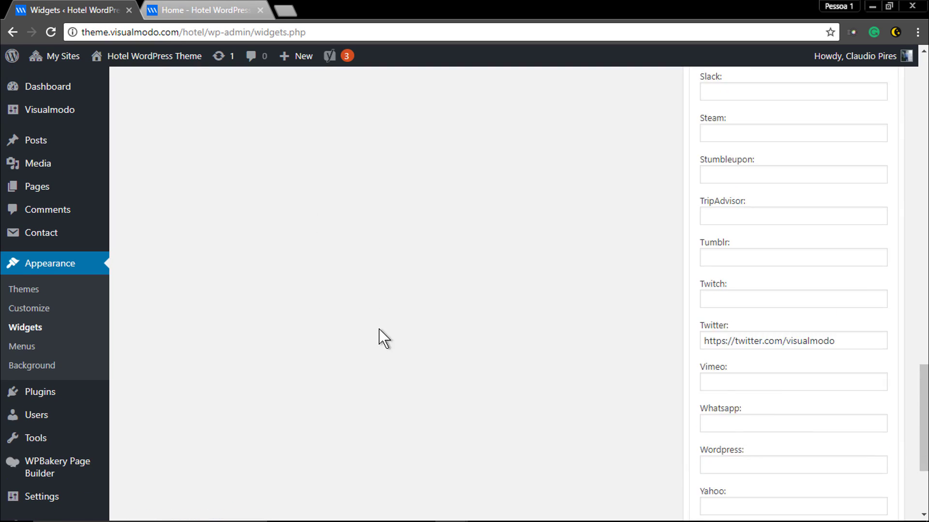
pyautogui.scroll(10, 772, 246)
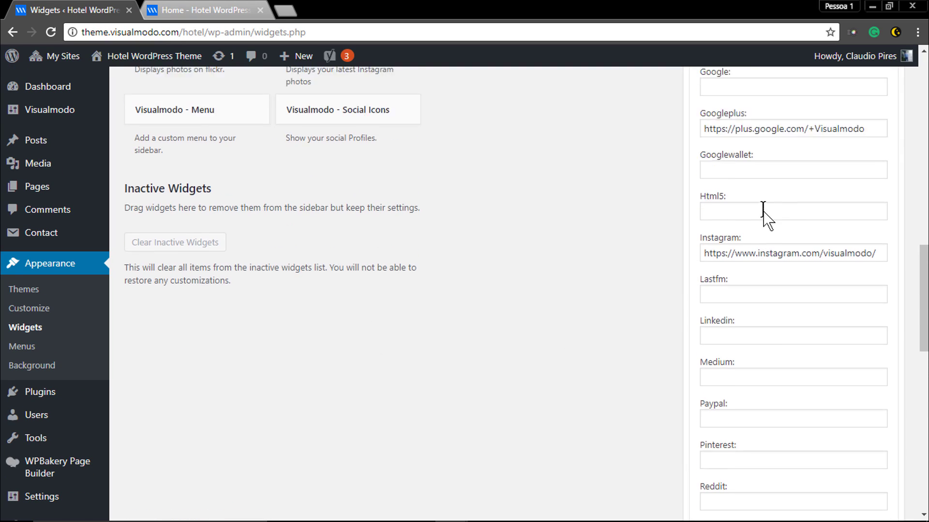
pyautogui.scroll(5, 721, 253)
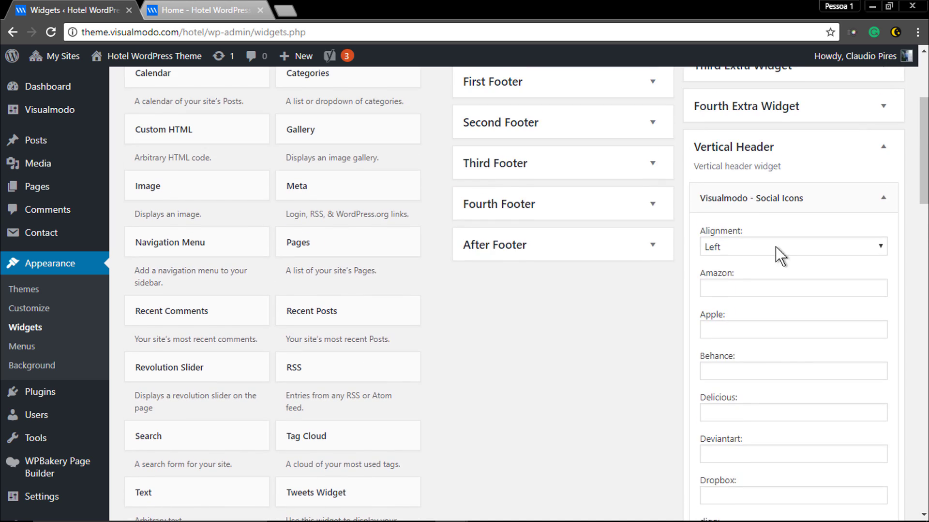
pyautogui.click(773, 267)
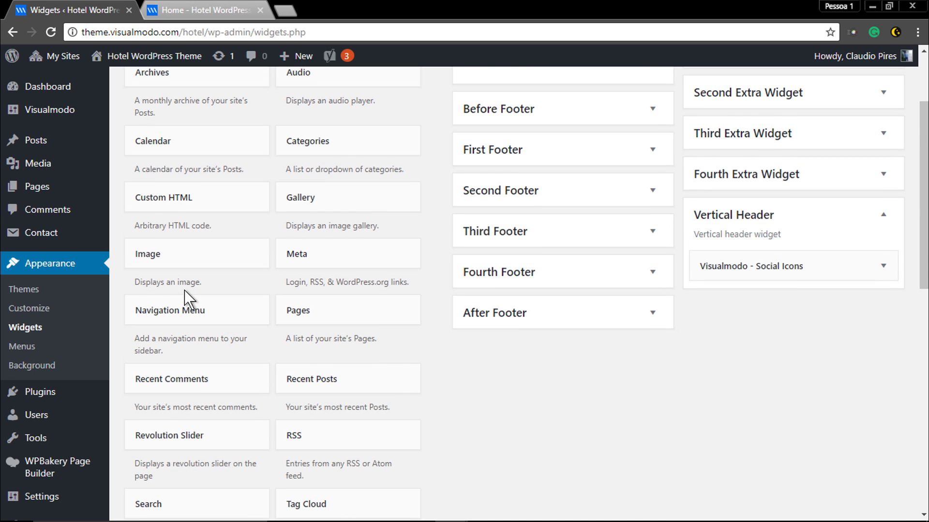
pyautogui.scroll(2, 185, 299)
pyautogui.scroll(-3, 253, 337)
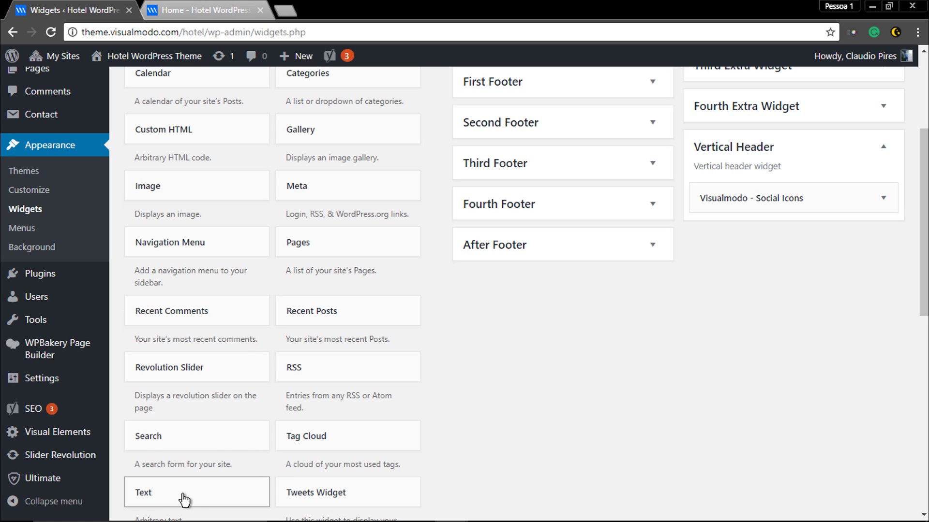
pyautogui.moveTo(183, 500); pyautogui.dragTo(776, 203)
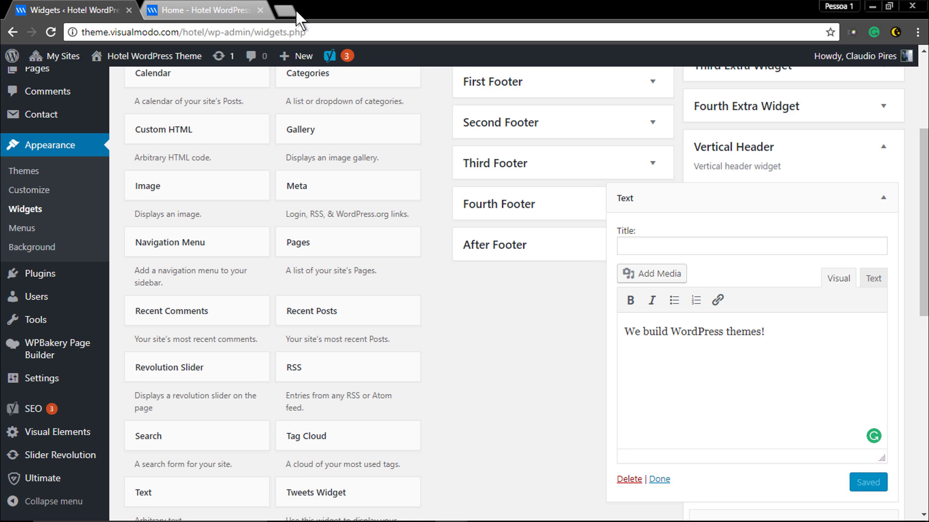
pyautogui.click(213, 11)
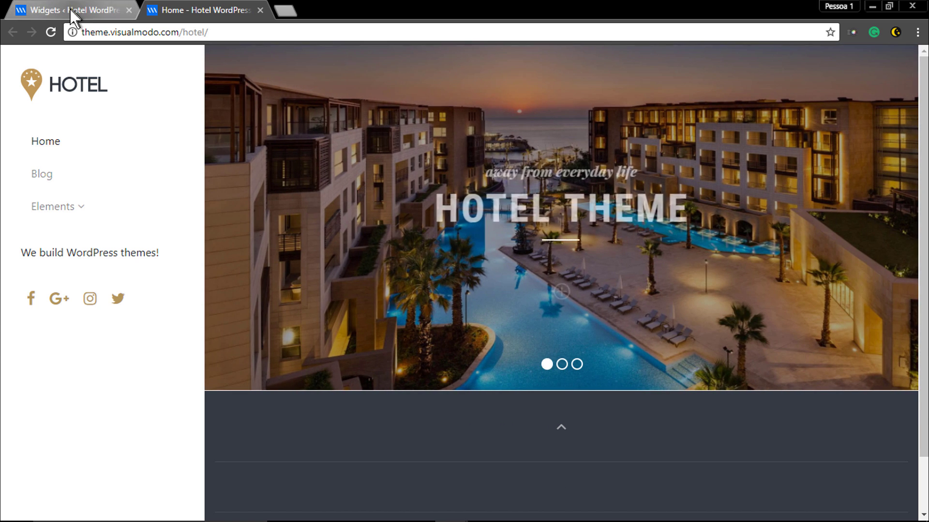
# Remove the Text widget from the Vertical Header area and reload the hotel home page to check the sidebar
pyautogui.click(73, 16)
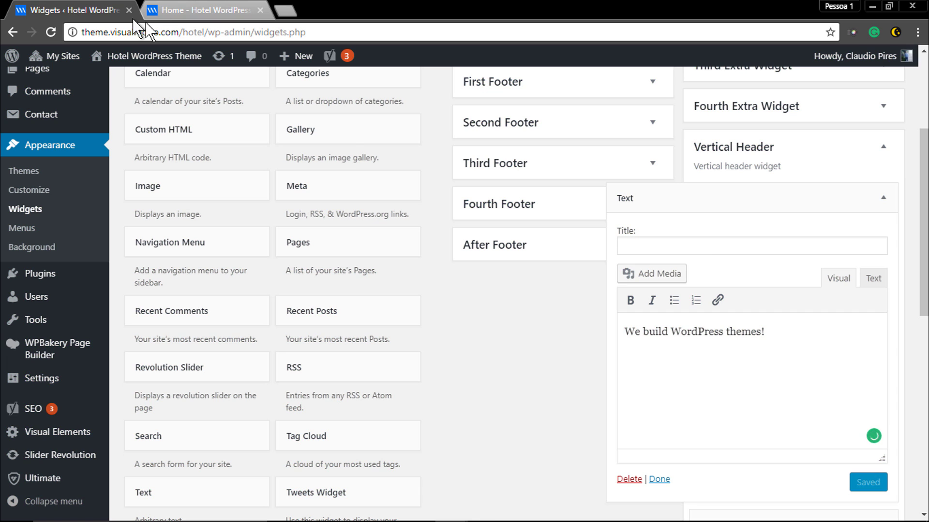
pyautogui.moveTo(678, 198); pyautogui.dragTo(310, 213)
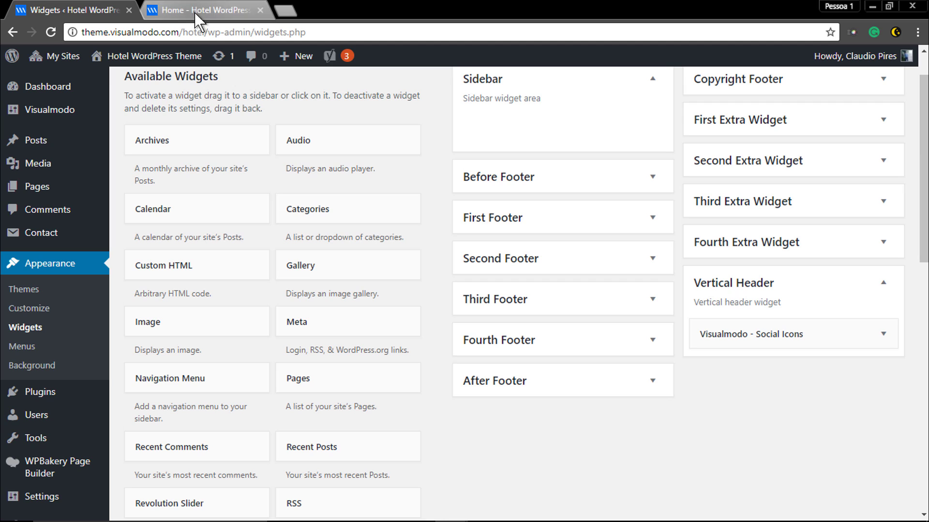
pyautogui.click(195, 12)
pyautogui.press('F5')
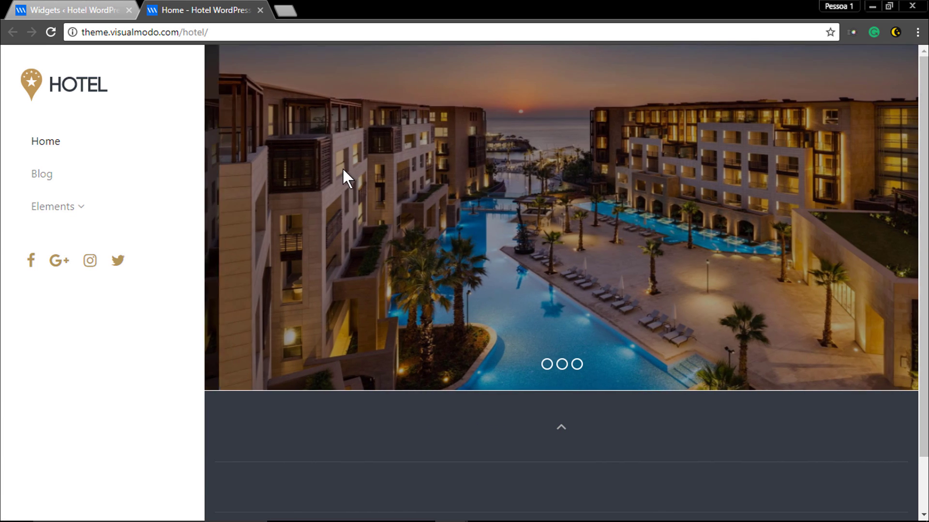
# Set the Header Color Scheme to Dark in the Visualmodo theme options, save the changes, and reload the hotel home page to check it
pyautogui.click(107, 11)
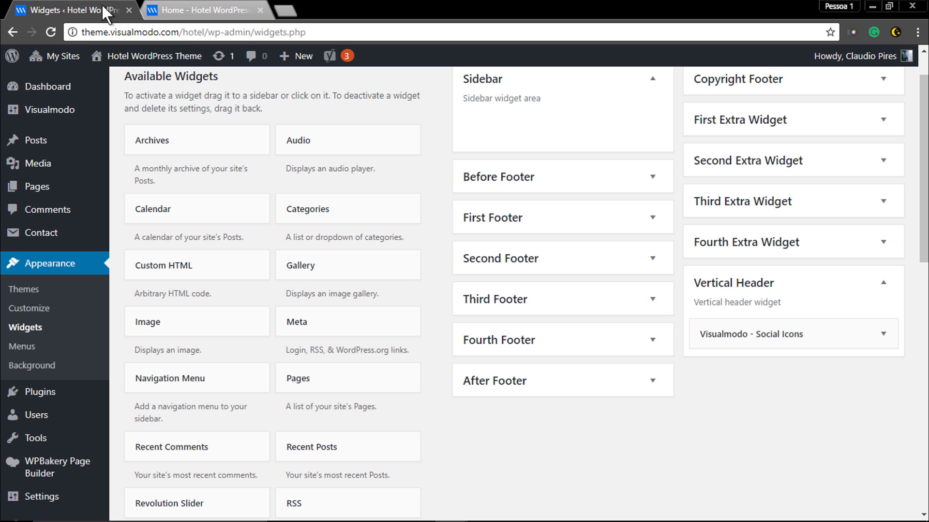
pyautogui.scroll(1, 379, 237)
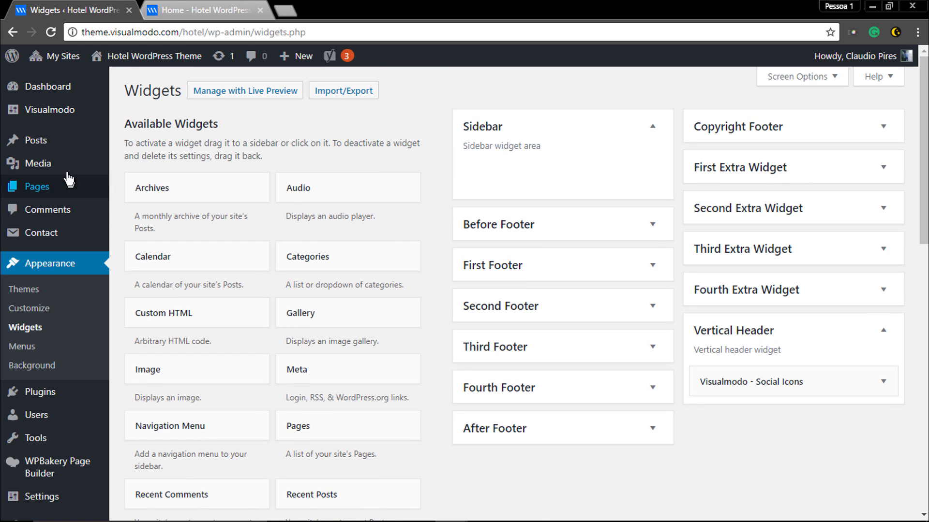
pyautogui.moveTo(61, 115)
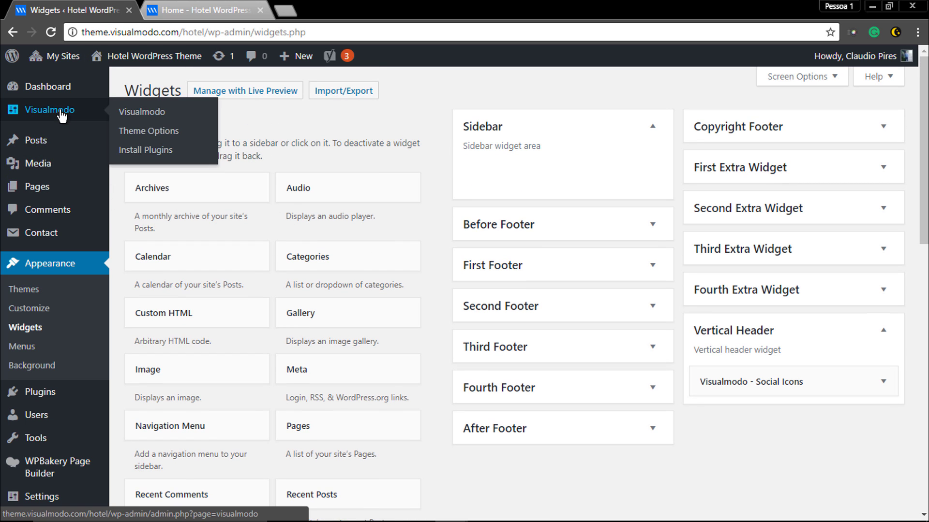
pyautogui.click(153, 130)
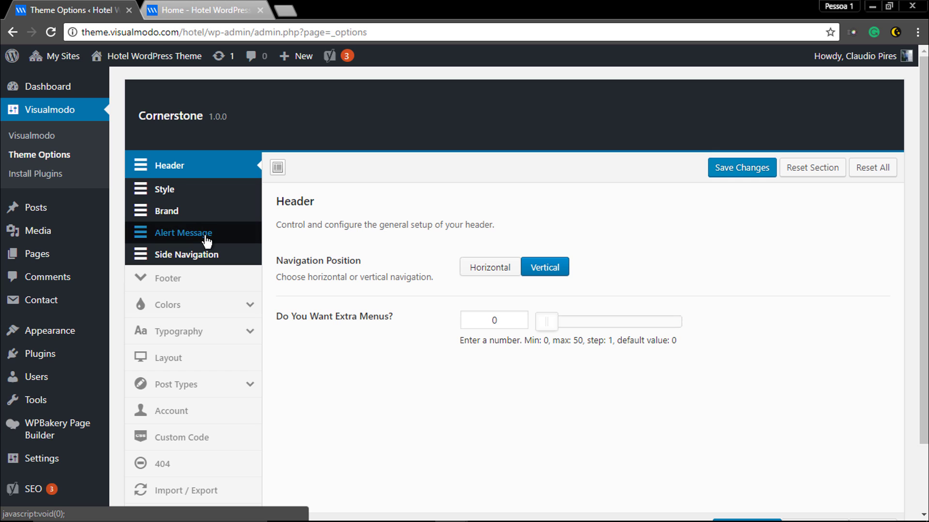
pyautogui.scroll(-2, 215, 252)
pyautogui.click(210, 238)
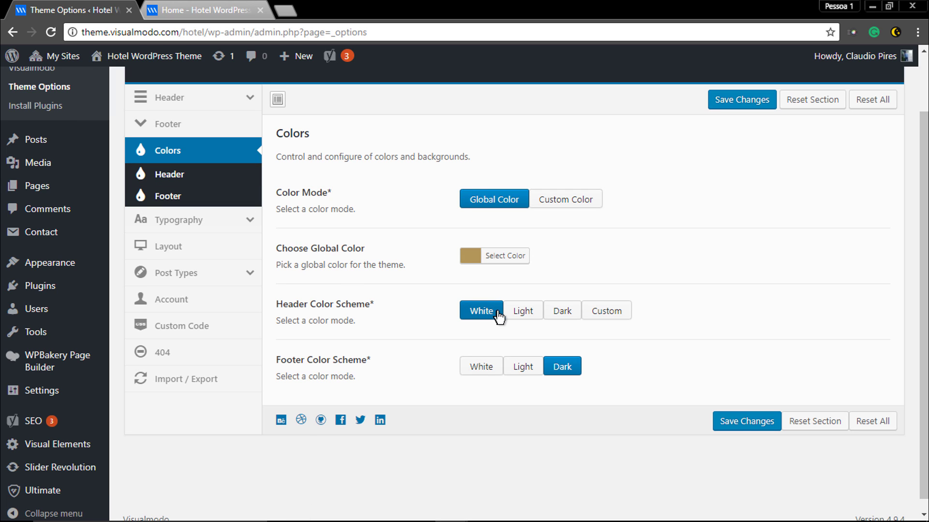
pyautogui.click(555, 314)
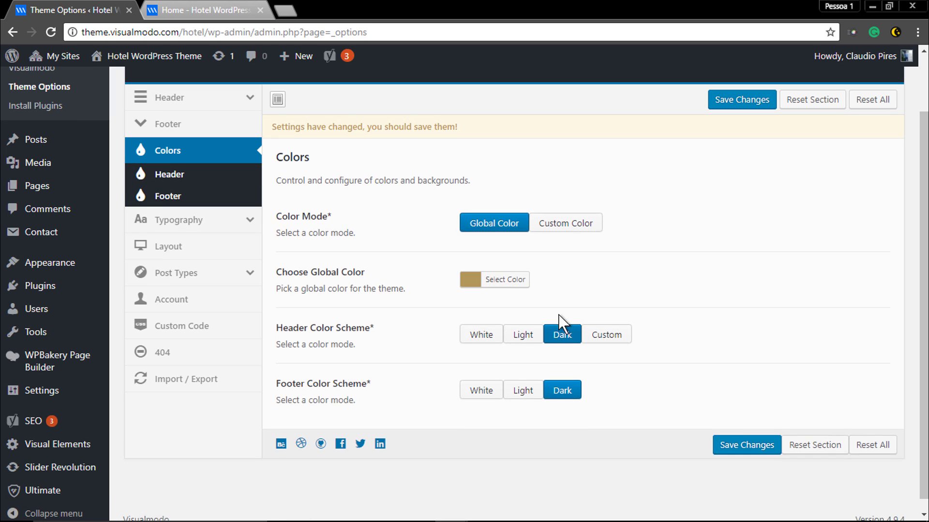
pyautogui.click(738, 451)
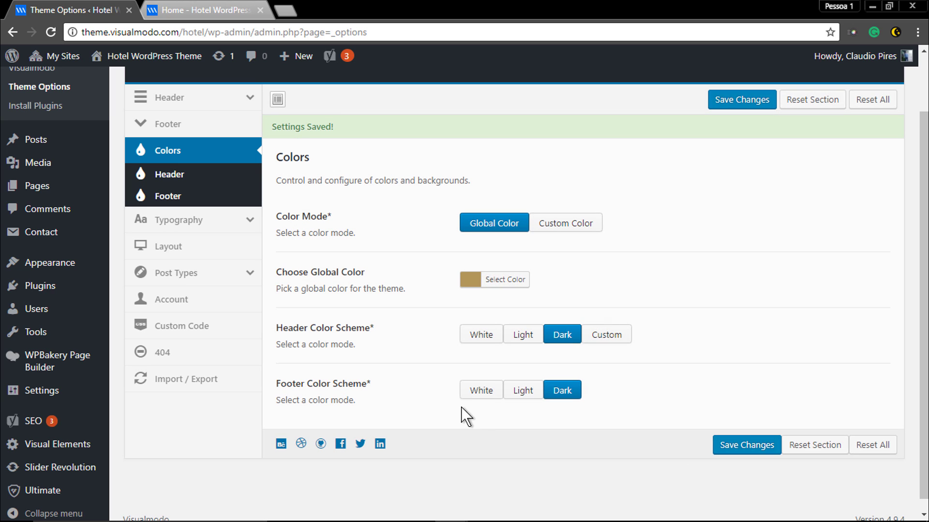
pyautogui.click(201, 9)
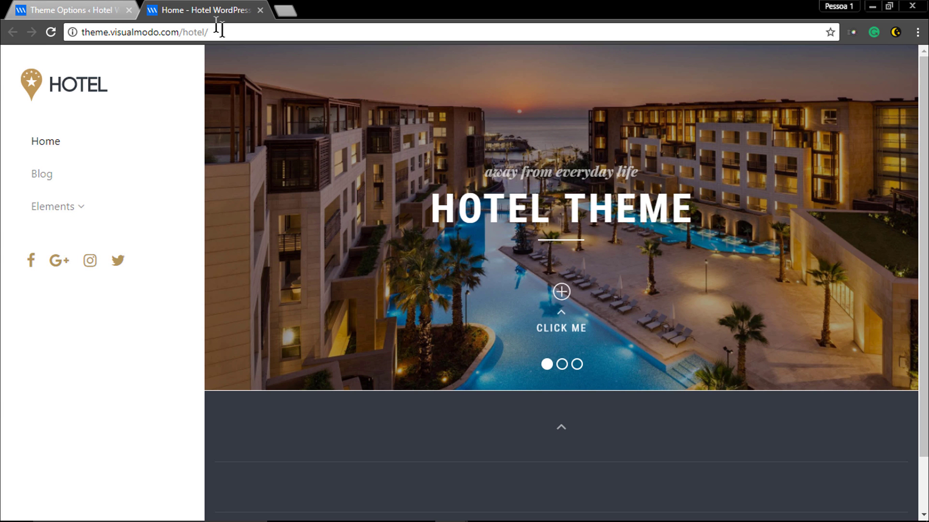
pyautogui.press('F5')
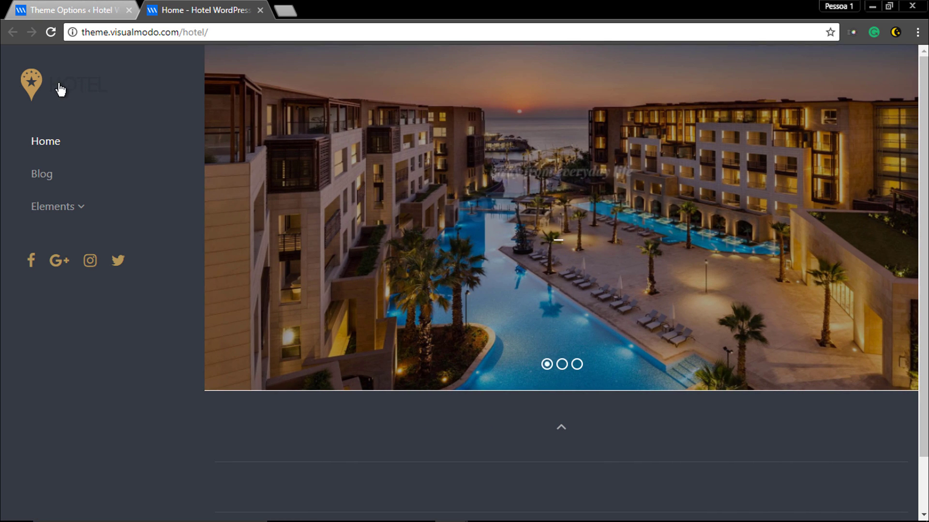
# Replace the Logo Default image in the header's Brand options with hotel-logo-light from the media library
pyautogui.click(83, 7)
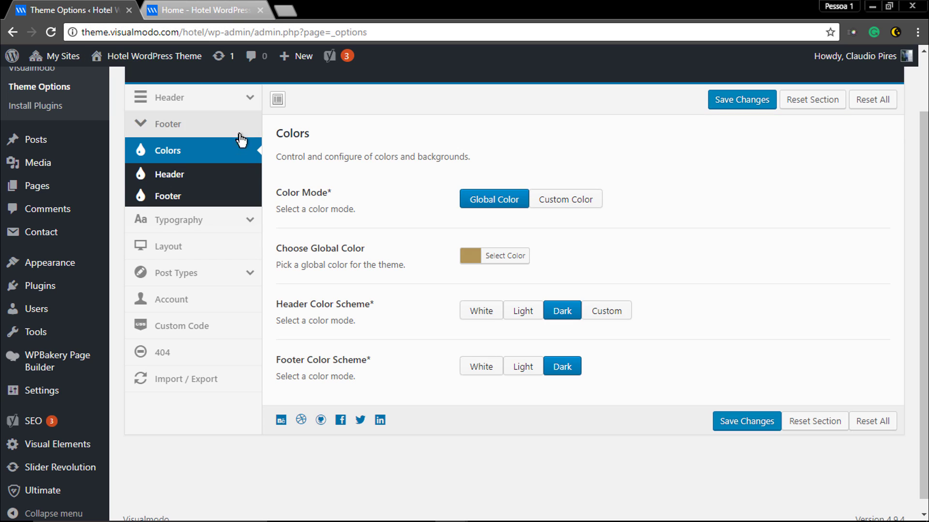
pyautogui.scroll(2, 246, 194)
pyautogui.click(203, 172)
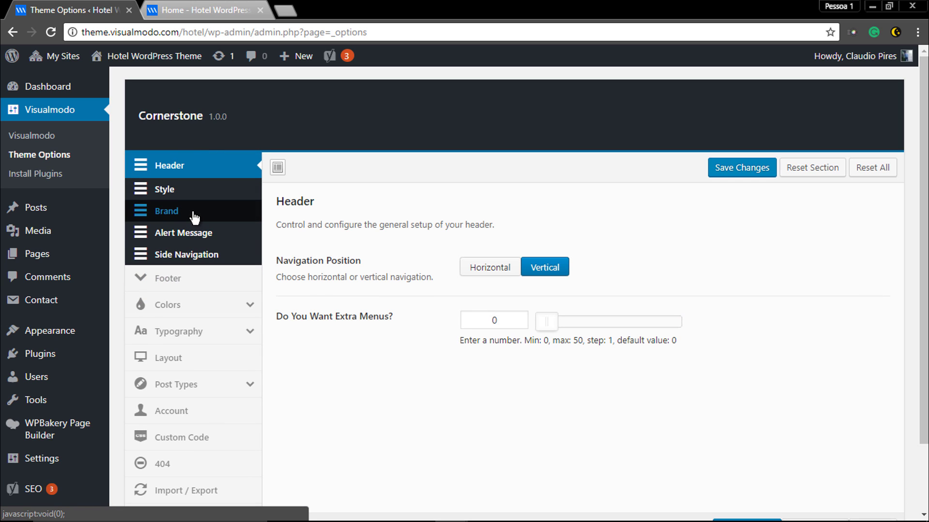
pyautogui.click(193, 213)
pyautogui.scroll(-1, 389, 253)
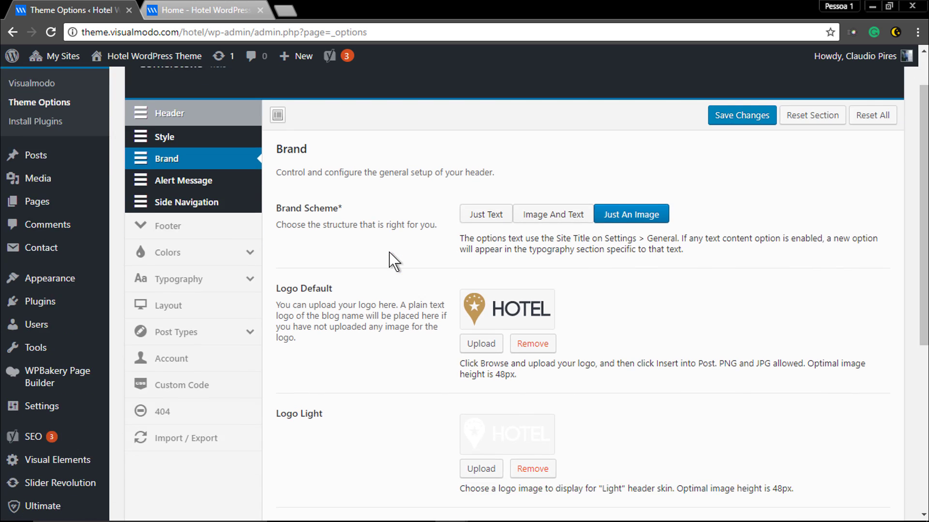
pyautogui.scroll(-2, 389, 251)
pyautogui.click(481, 261)
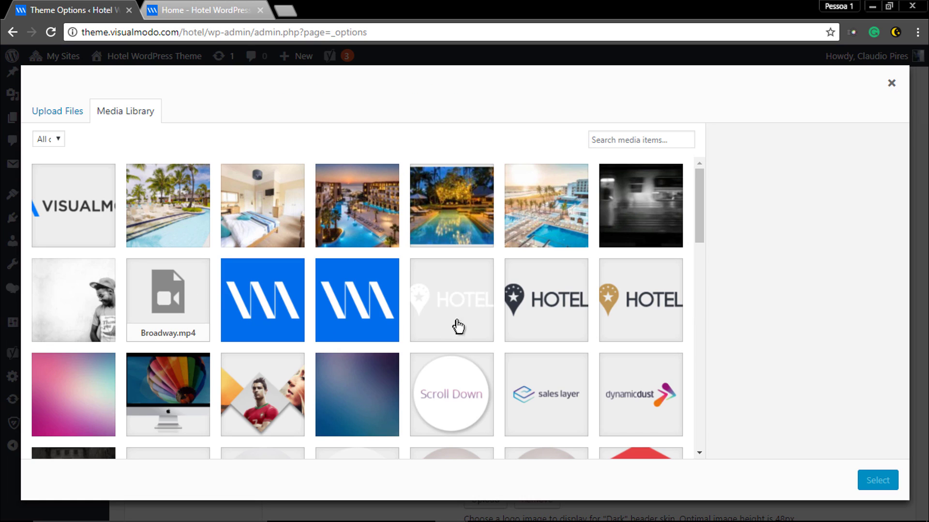
pyautogui.click(460, 315)
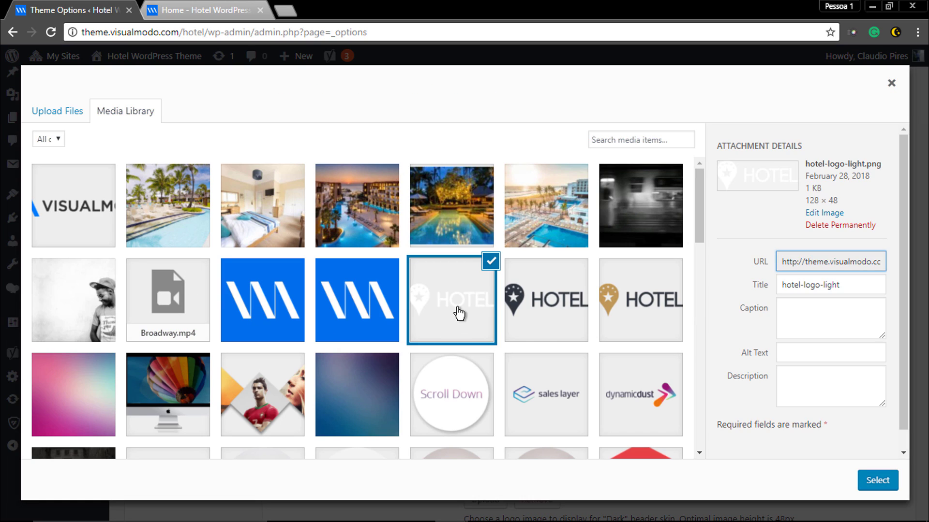
pyautogui.click(876, 480)
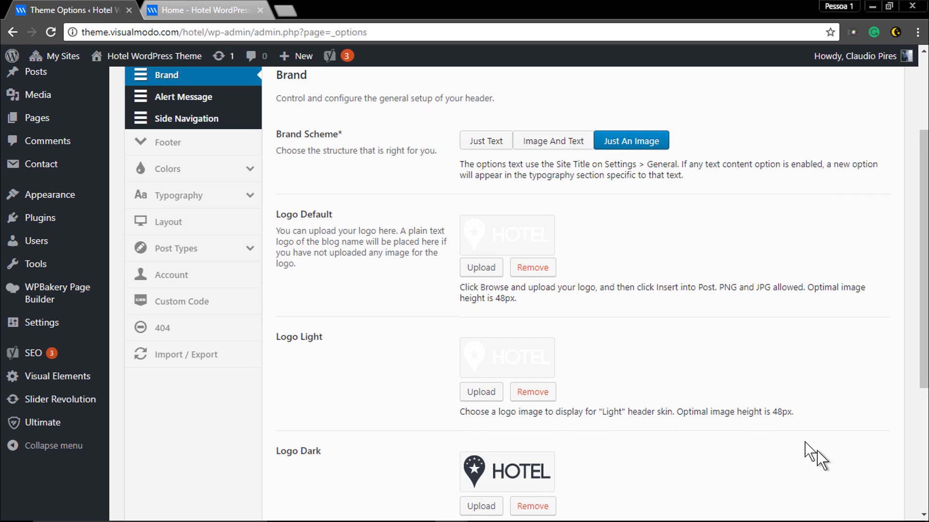
# Save the Brand settings and reload the hotel home page to check the logo on the dark header
pyautogui.scroll(1, 708, 88)
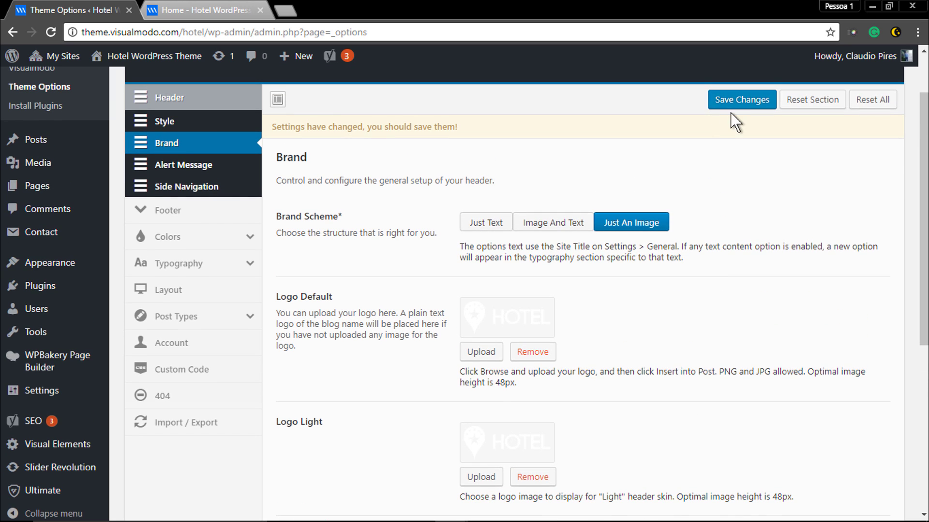
pyautogui.click(730, 102)
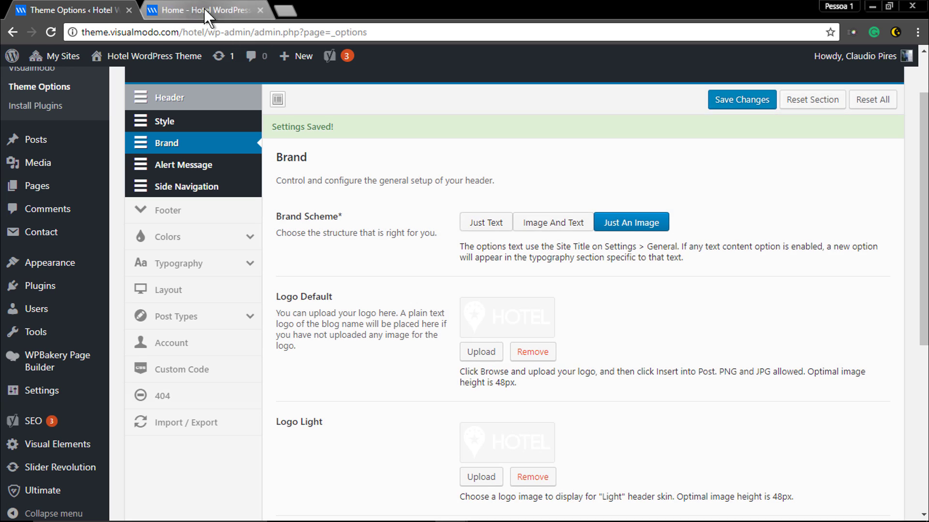
pyautogui.click(204, 8)
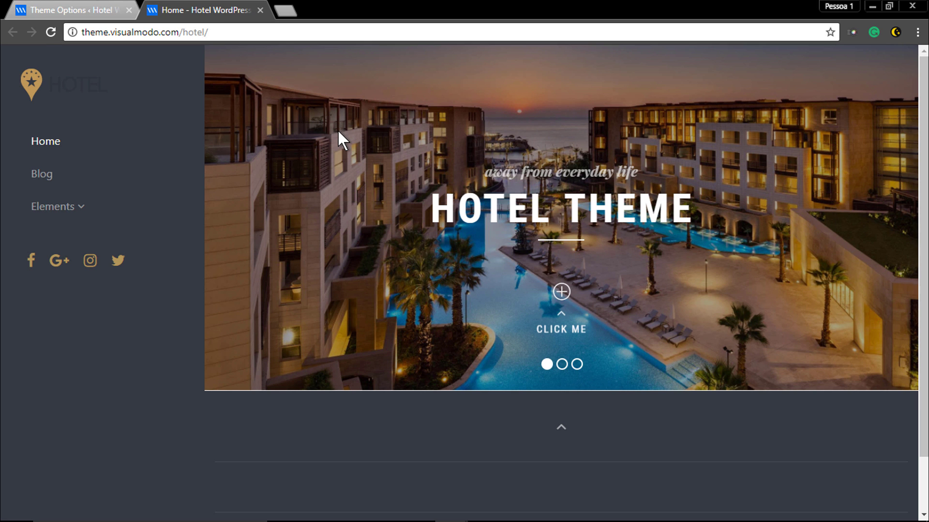
pyautogui.press('F5')
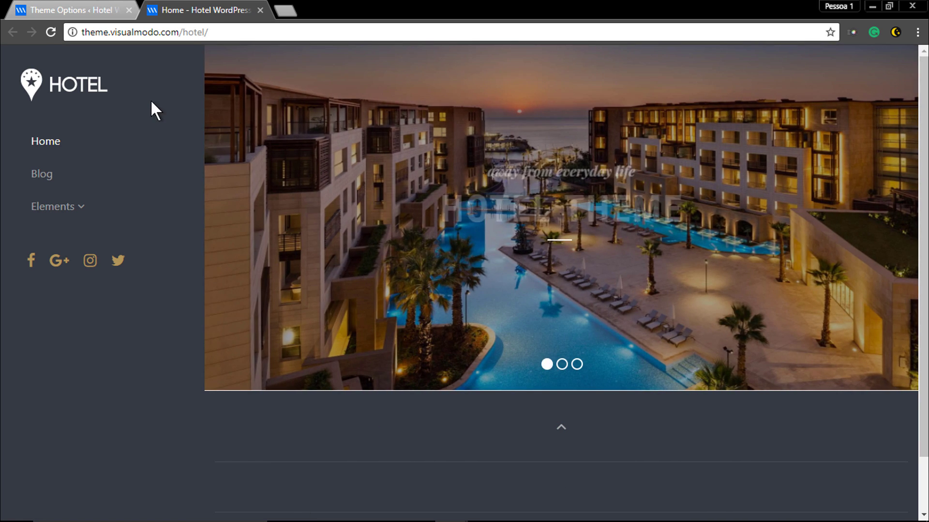
# Return to the theme options and examine the header's background and navigation color settings
pyautogui.click(85, 10)
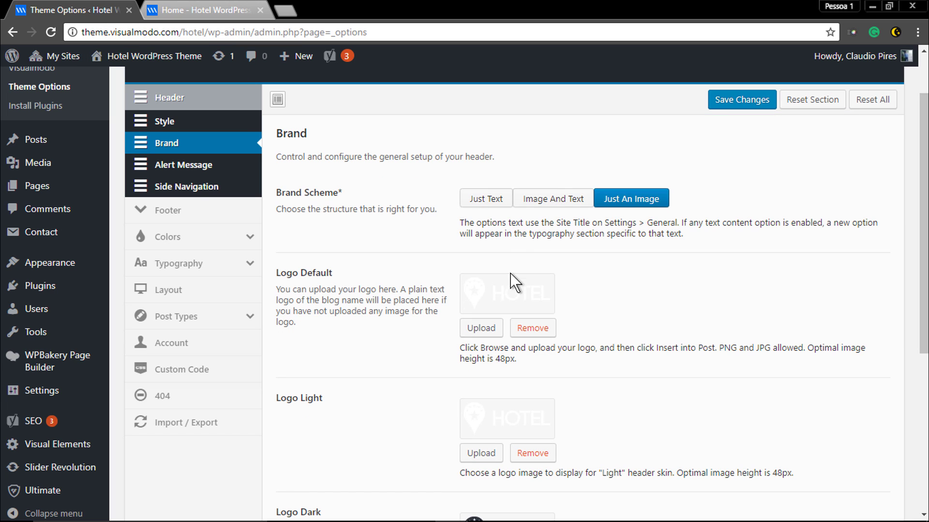
pyautogui.scroll(2, 304, 266)
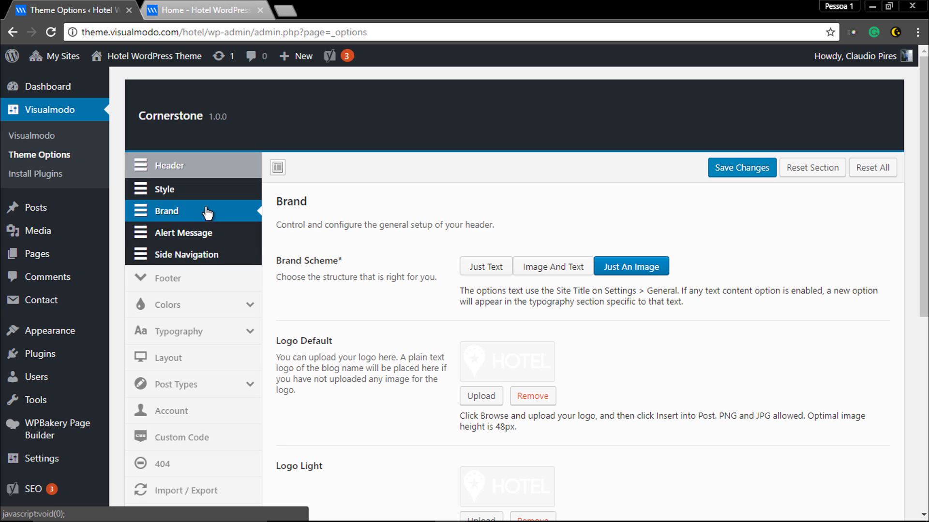
pyautogui.click(200, 304)
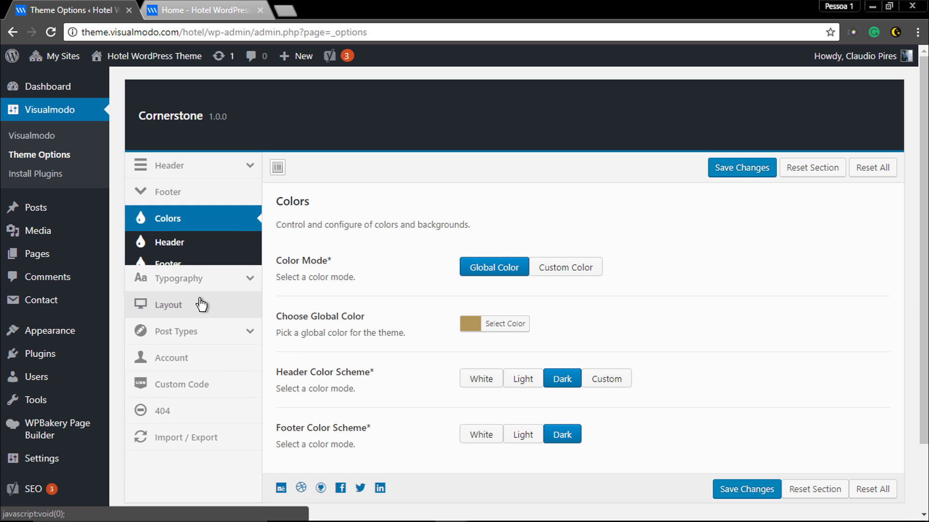
pyautogui.click(202, 246)
pyautogui.scroll(-2, 532, 329)
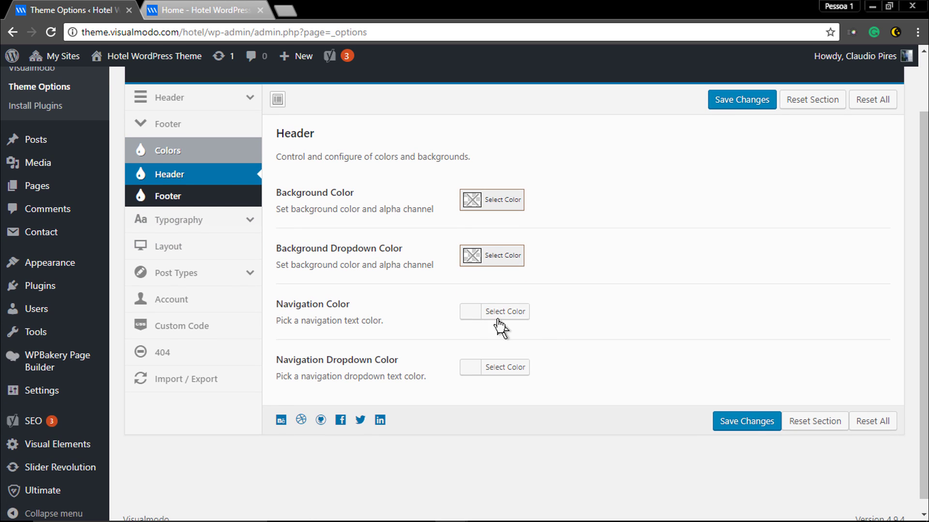
# Try the White option for the Header Color Scheme and switch it back to Dark
pyautogui.click(179, 155)
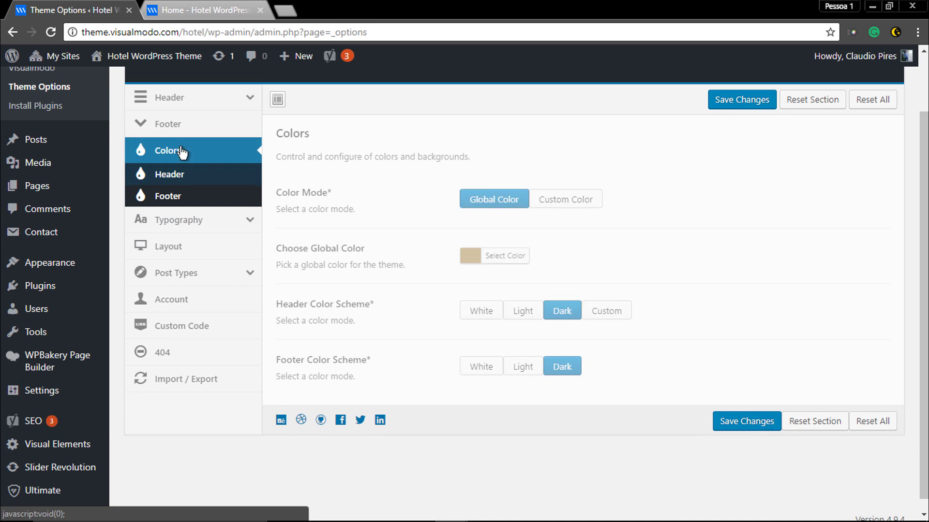
pyautogui.click(484, 315)
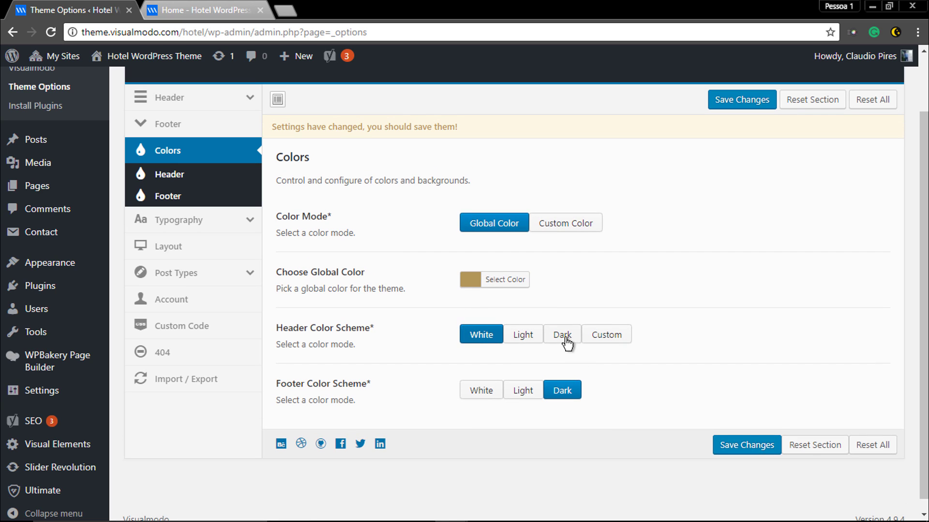
pyautogui.click(567, 344)
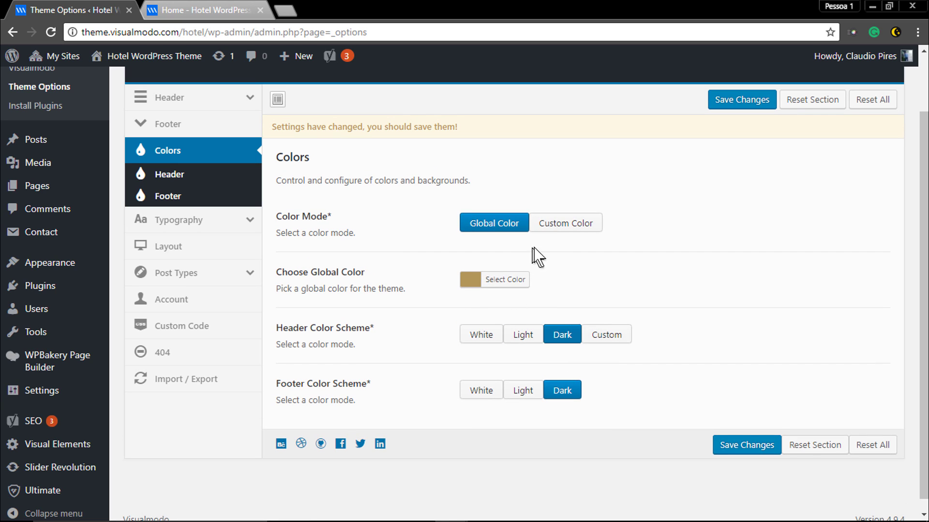